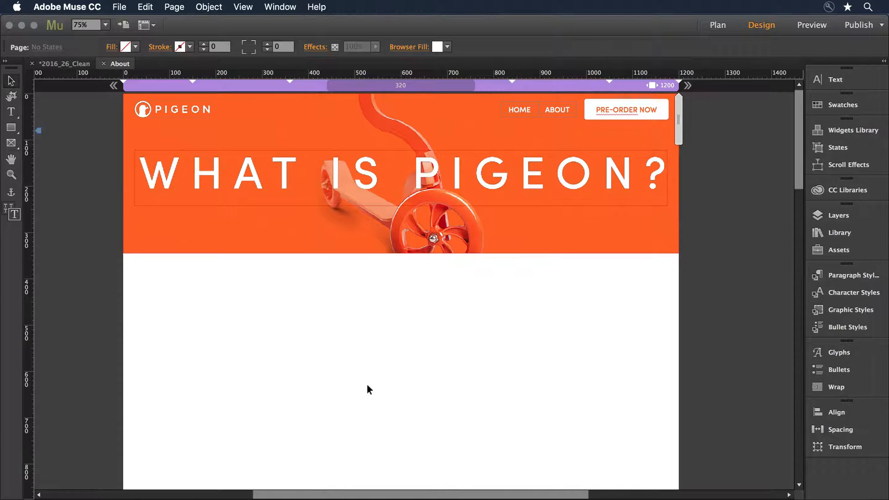
Step: Place cube-01.png below the page header at X 41, Y 375, about 263 px square
left_click(119, 7)
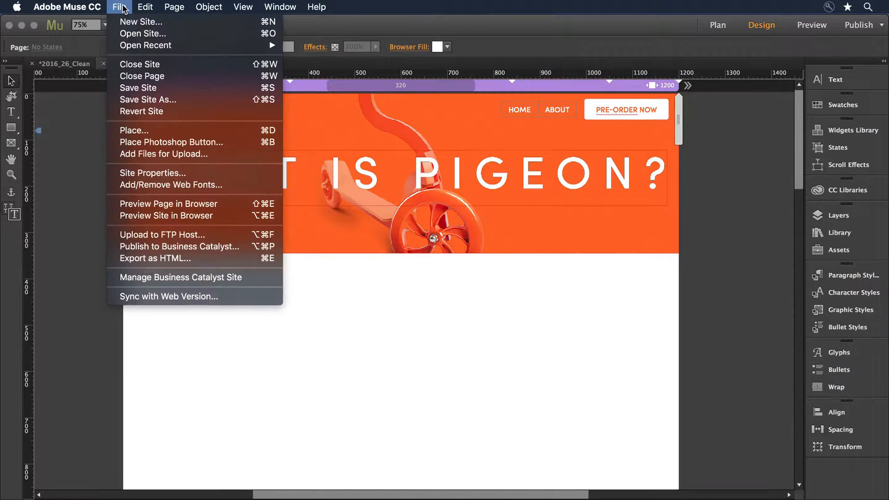
left_click(160, 134)
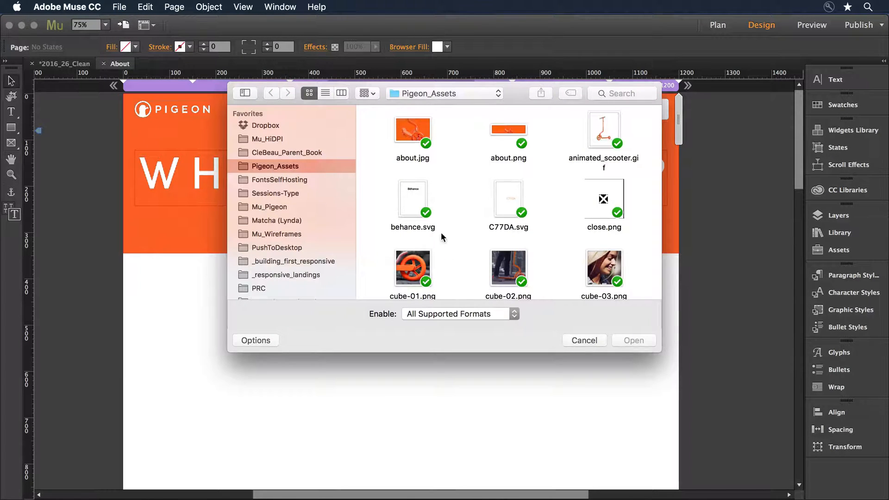
double_click(400, 270)
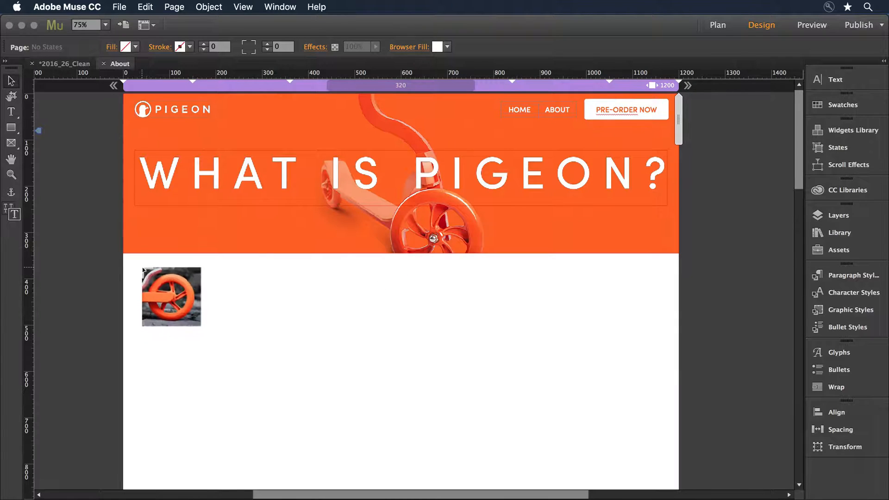
left_click_drag(142, 267, 264, 354)
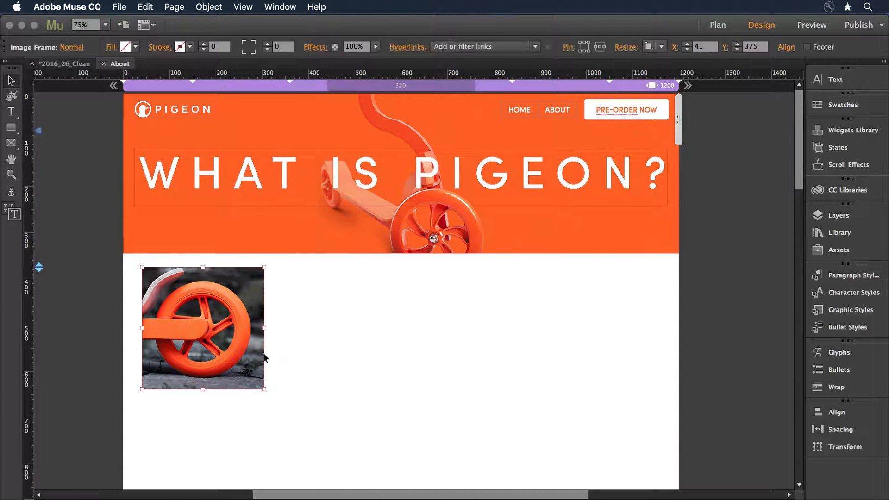
Step: Enlarge the wheel image inside its frame to about 357 px square and reposition it to X 0 so the frame crops it
left_click(204, 330)
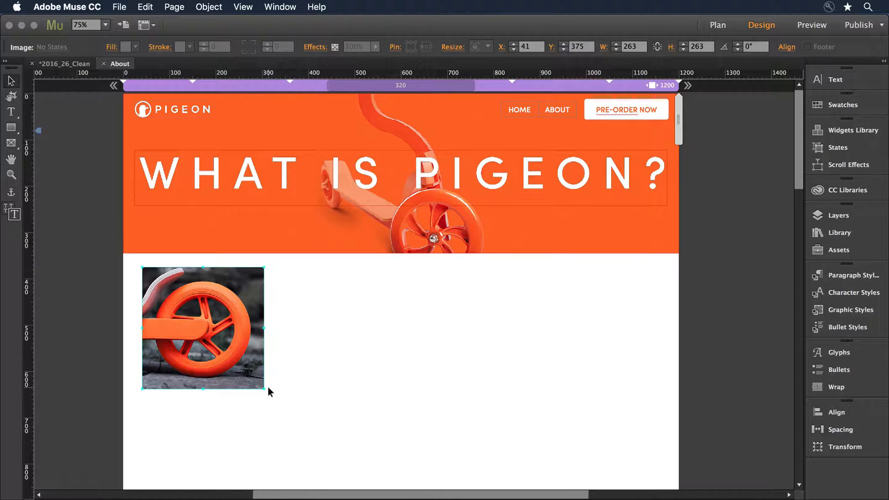
left_click_drag(264, 389, 307, 432)
left_click_drag(213, 350, 193, 351)
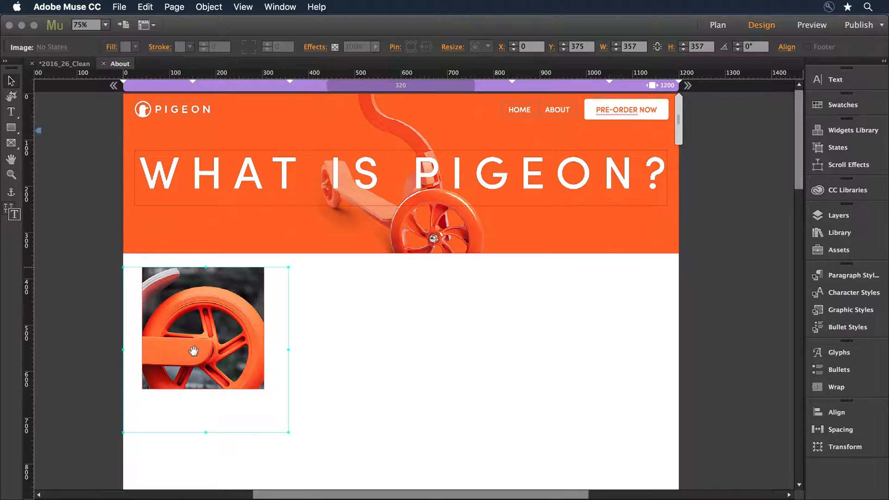
left_click(356, 309)
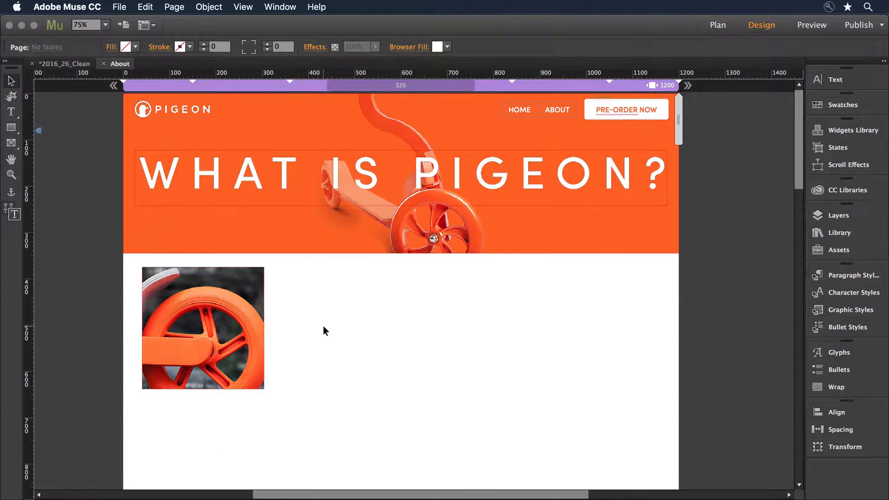
Step: Draw a rectangle beside the cropped wheel image, starting at X 330, Y 375 and matching the image frame's height
left_click(12, 129)
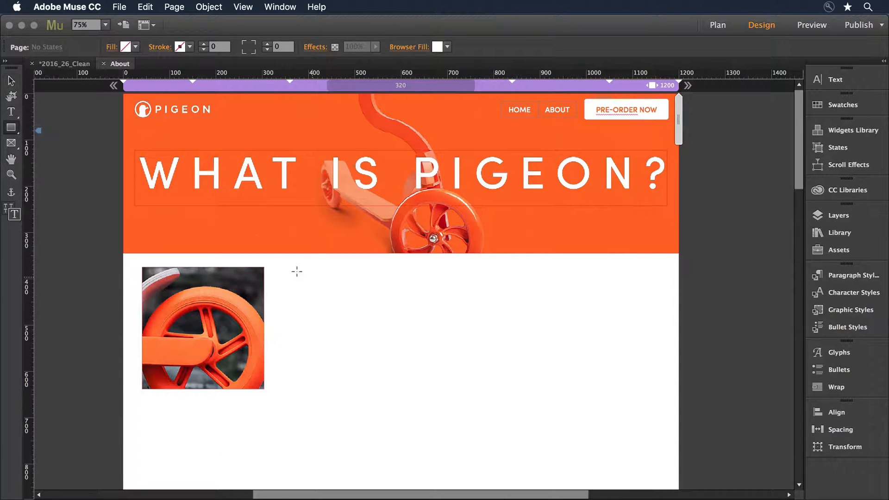
left_click_drag(276, 267, 460, 389)
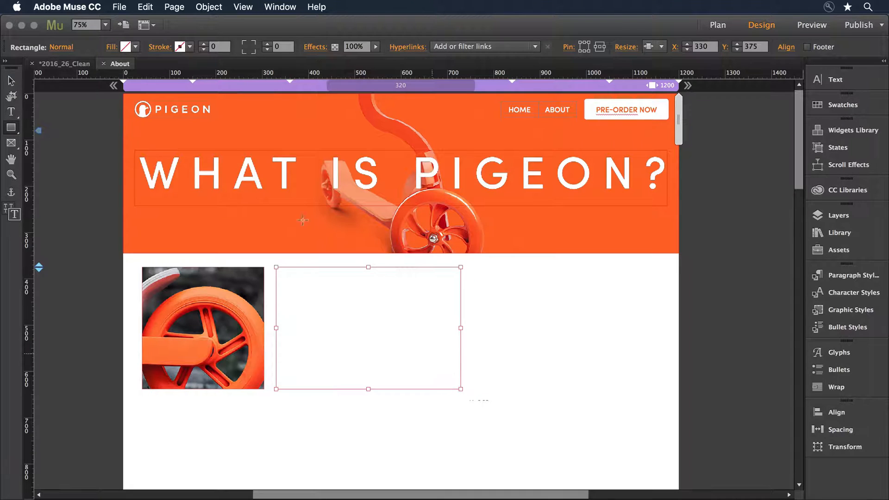
Step: Place cube-01.png at original size overlapping the empty rectangle, at about X 446, Y 431
left_click(120, 6)
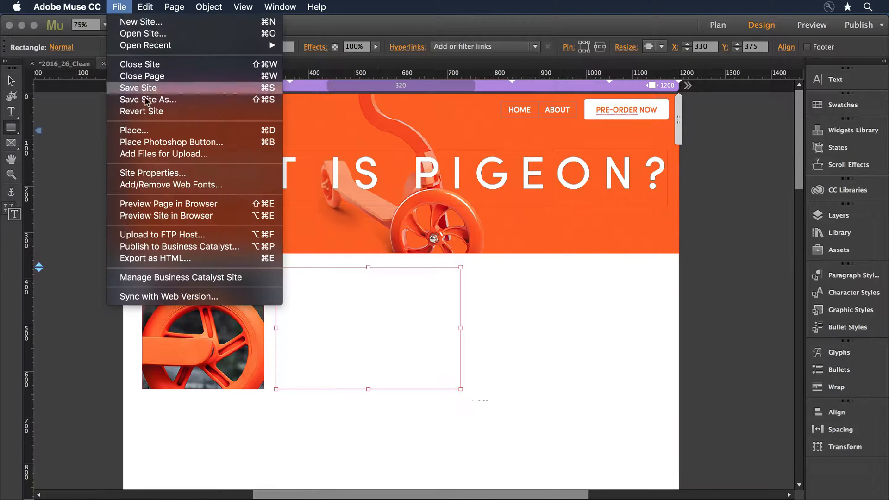
left_click(151, 130)
double_click(415, 262)
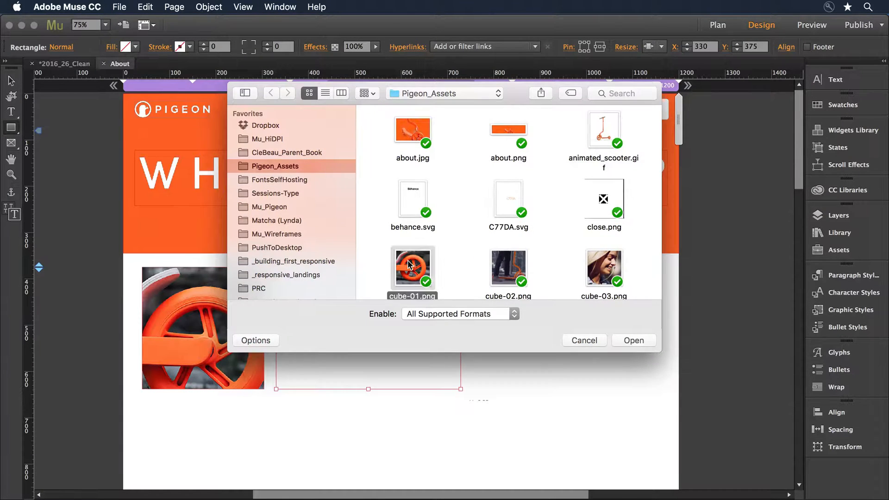
left_click(329, 292)
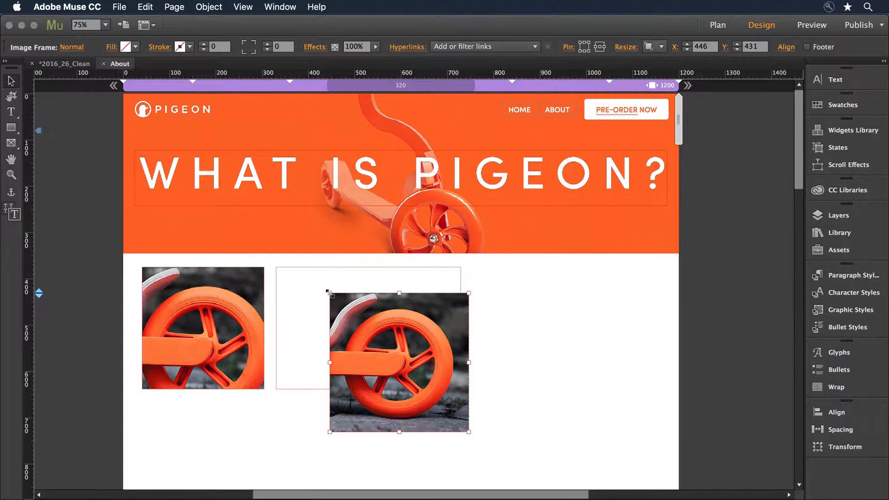
Step: Cut the newly placed wheel image and paste it into the empty rectangle as a background image
right_click(354, 305)
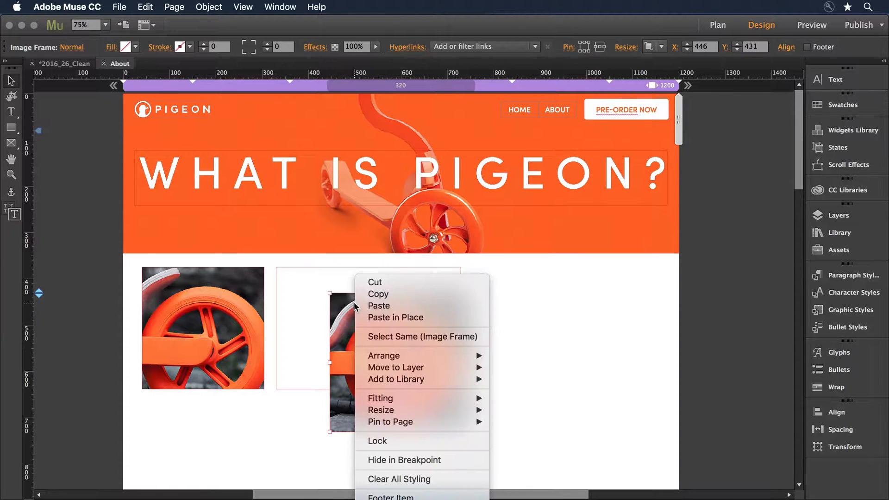
left_click(377, 282)
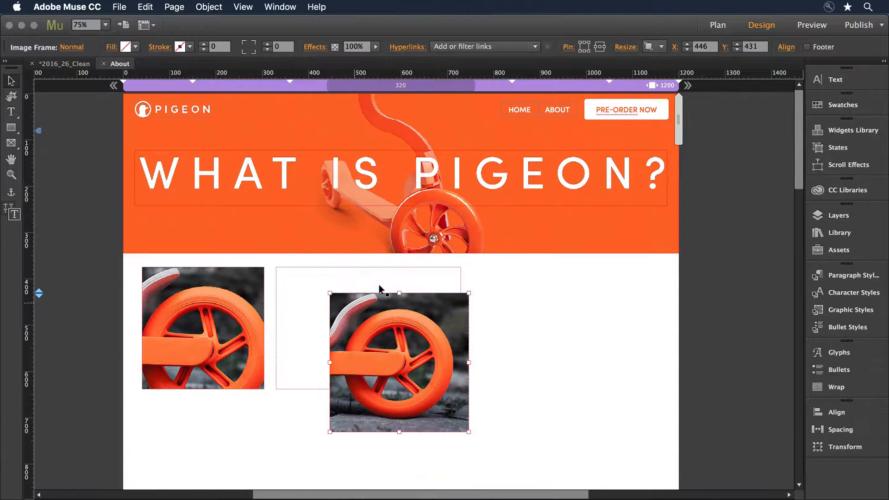
left_click(379, 285)
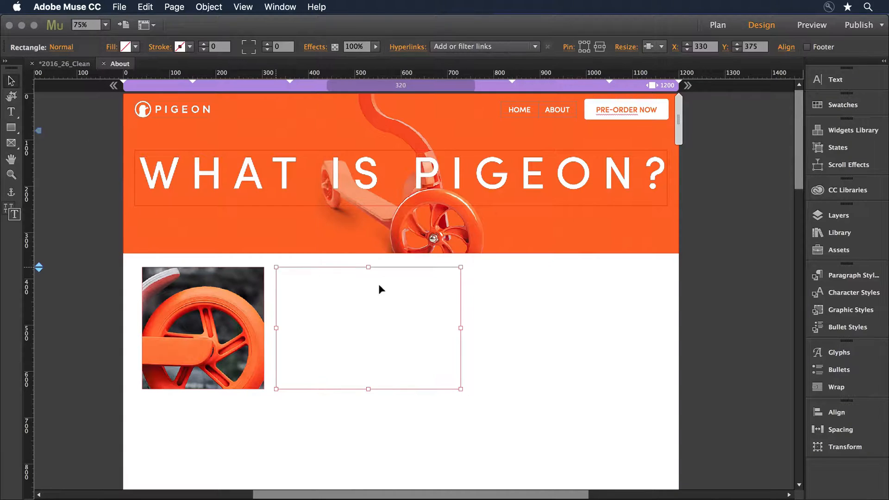
right_click(379, 285)
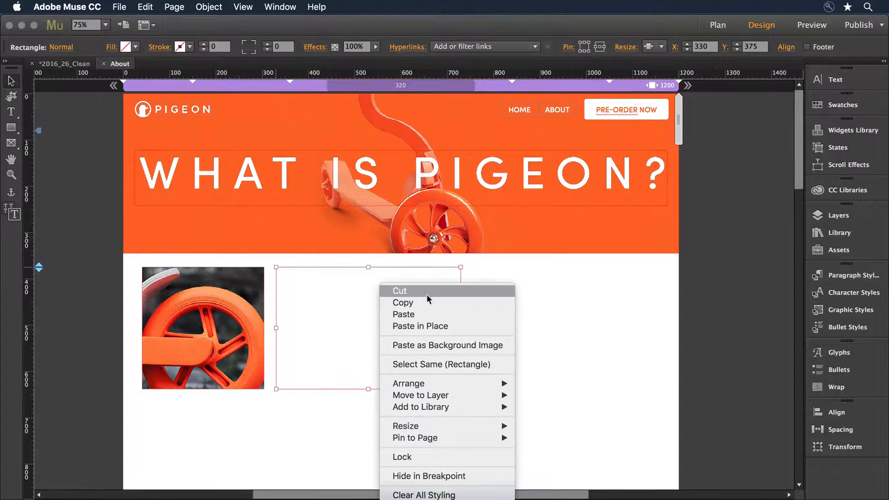
left_click(457, 344)
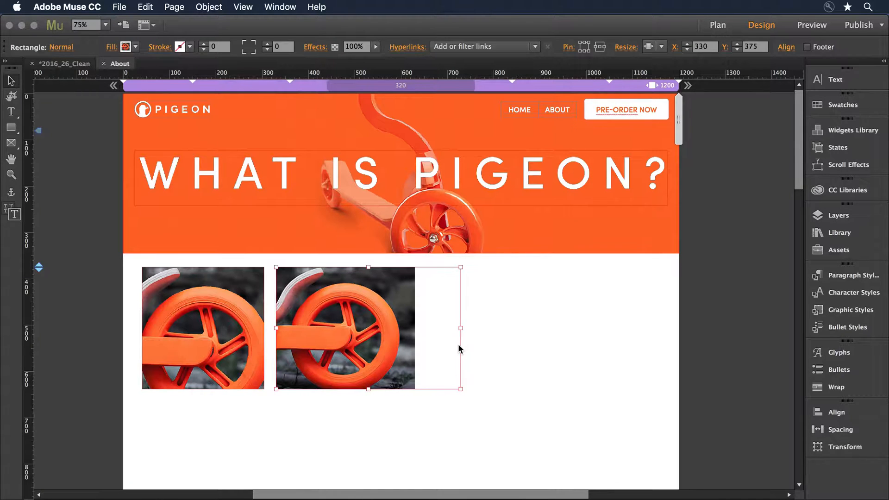
Step: Set the fitting of the rectangle's background image to Scale to Fill
left_click(110, 48)
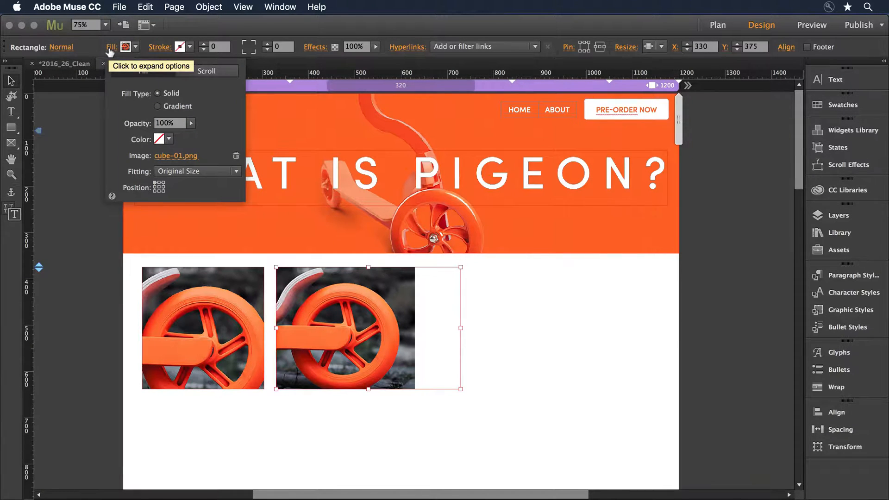
left_click(202, 172)
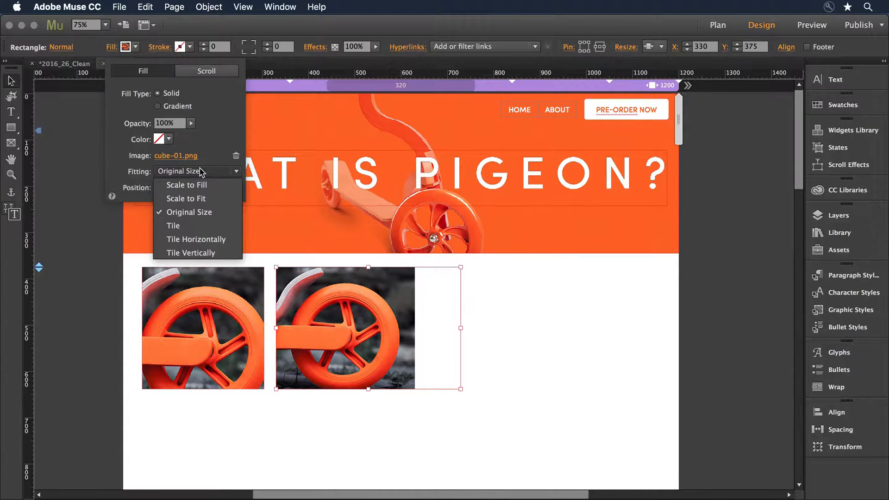
left_click(202, 186)
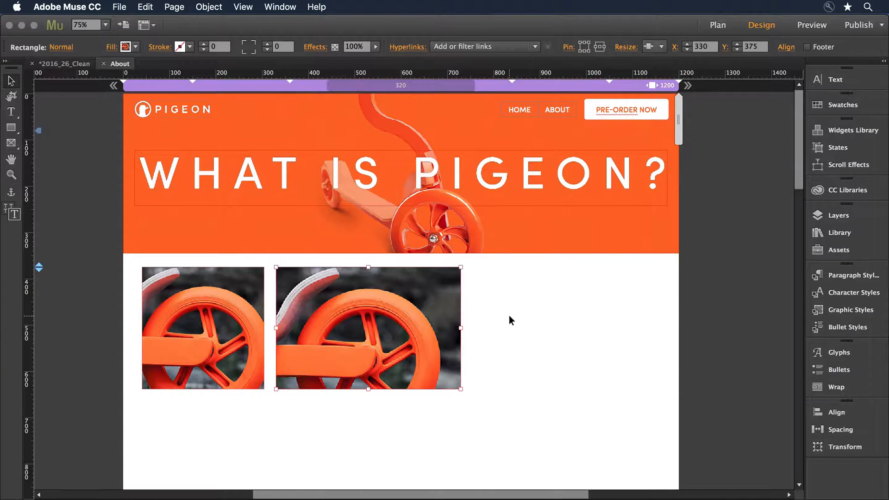
Step: Preview the About page in the browser and narrow the window to check how both images respond
left_click(119, 6)
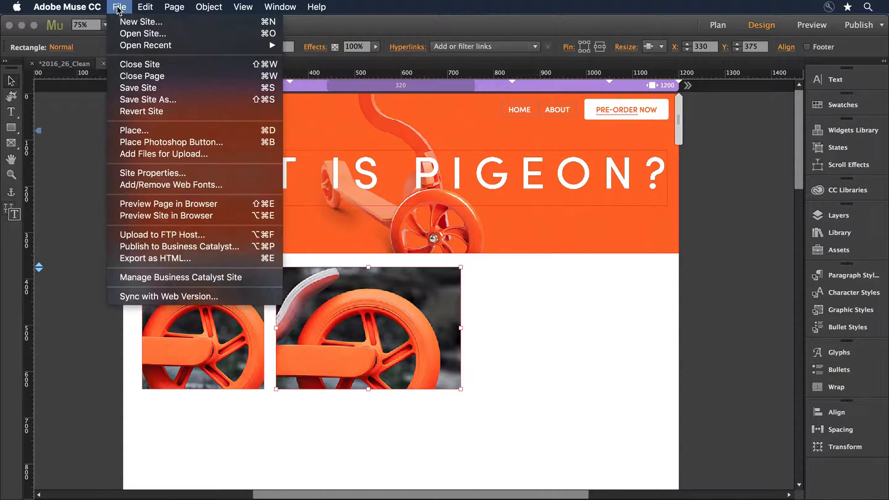
left_click(161, 204)
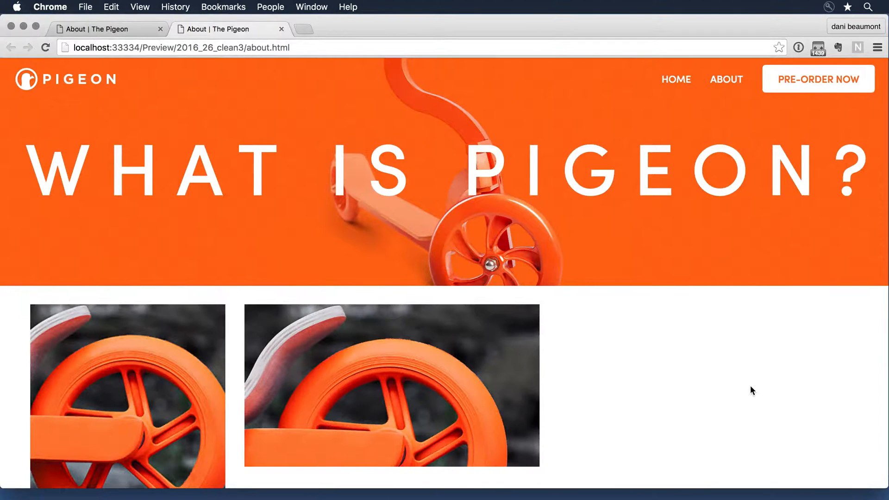
left_click_drag(885, 358, 499, 353)
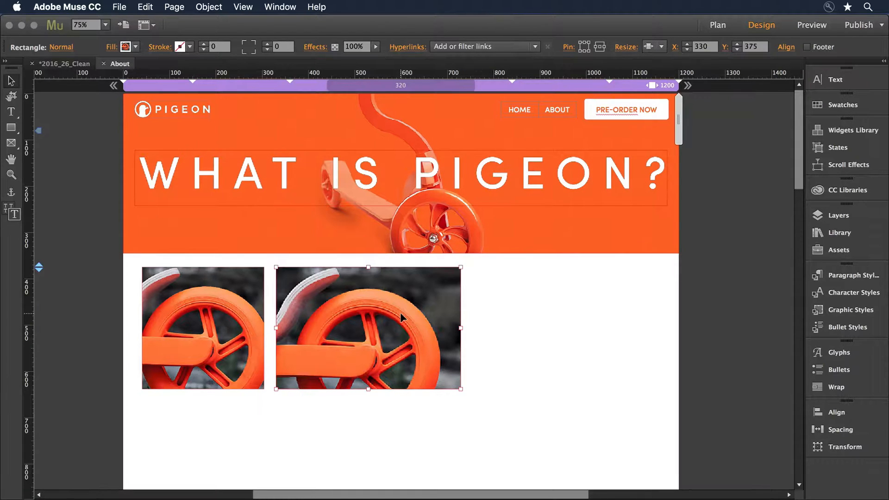
Step: Set the rectangle's resize behaviour to Responsive Width and Height
left_click(648, 46)
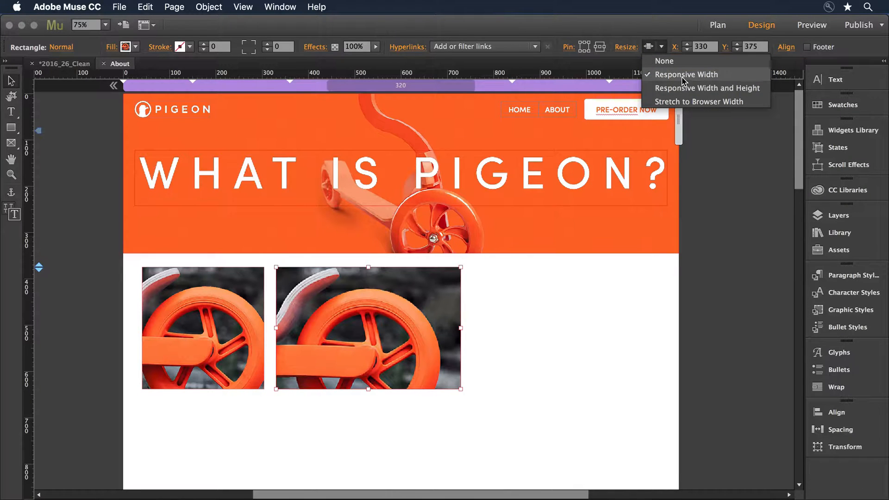
left_click(682, 88)
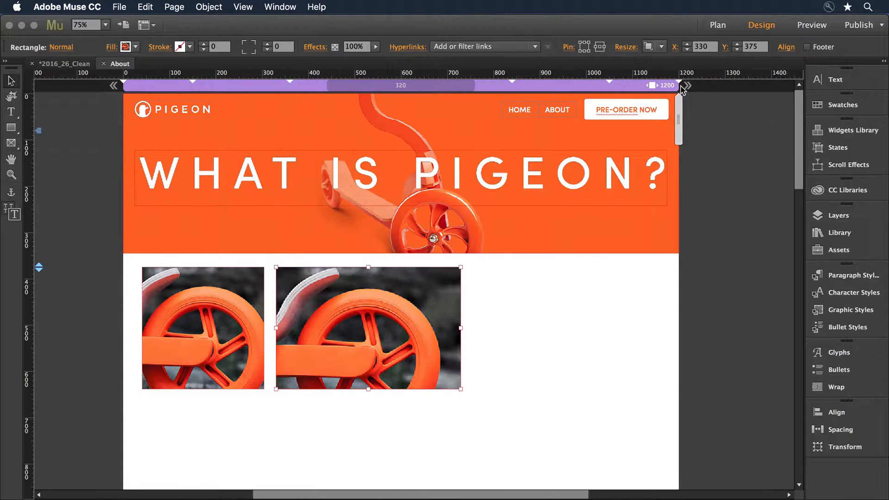
left_click(561, 311)
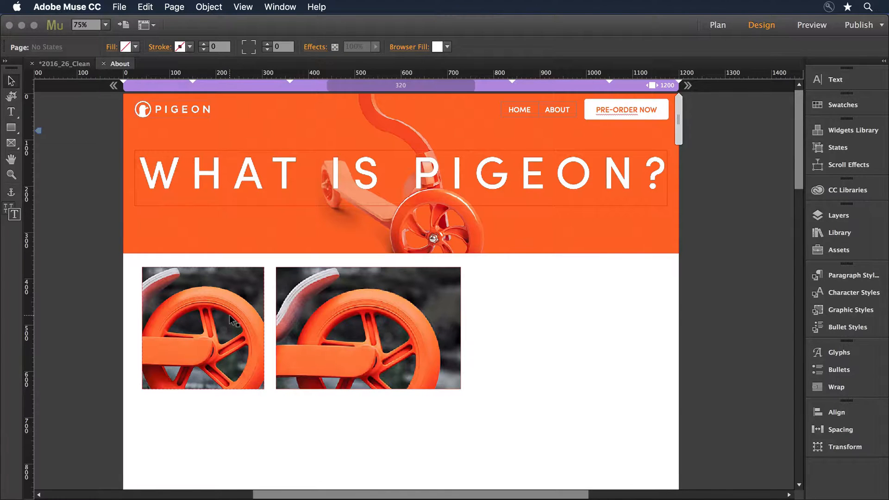
Step: Duplicate the cropped wheel image frame directly below the original, at X 41, Y 683
left_click(187, 302)
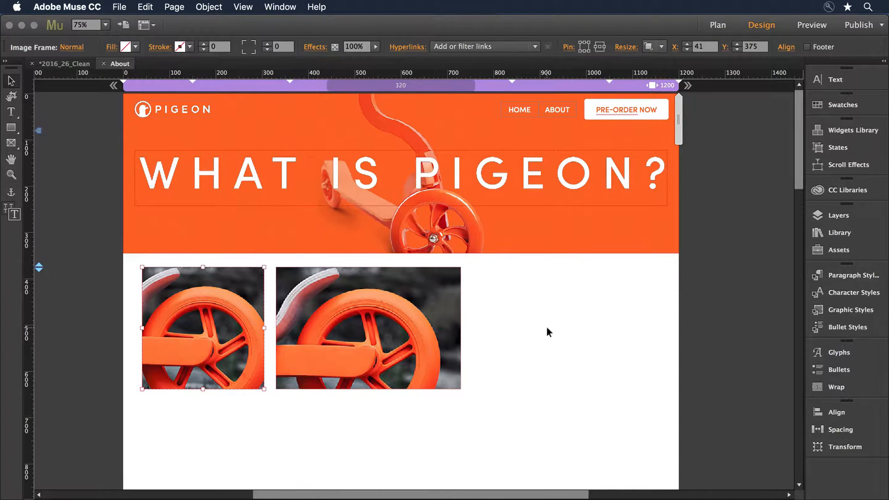
scroll(548, 333, "down", 3)
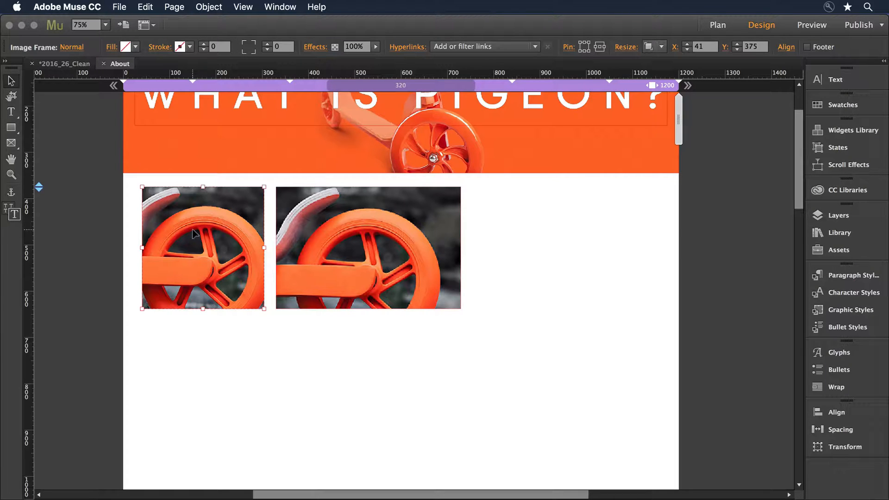
left_click_drag(194, 234, 200, 374)
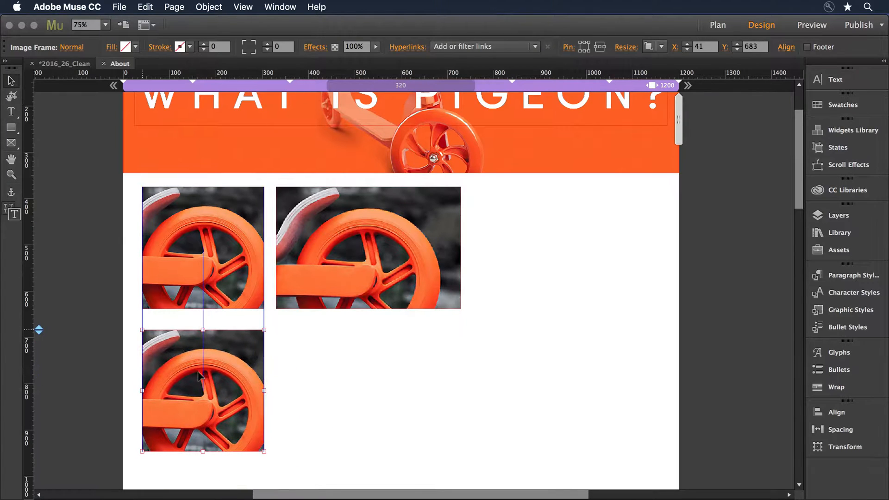
Step: Delete the image inside the duplicated frame, keeping the empty image frame
double_click(206, 366)
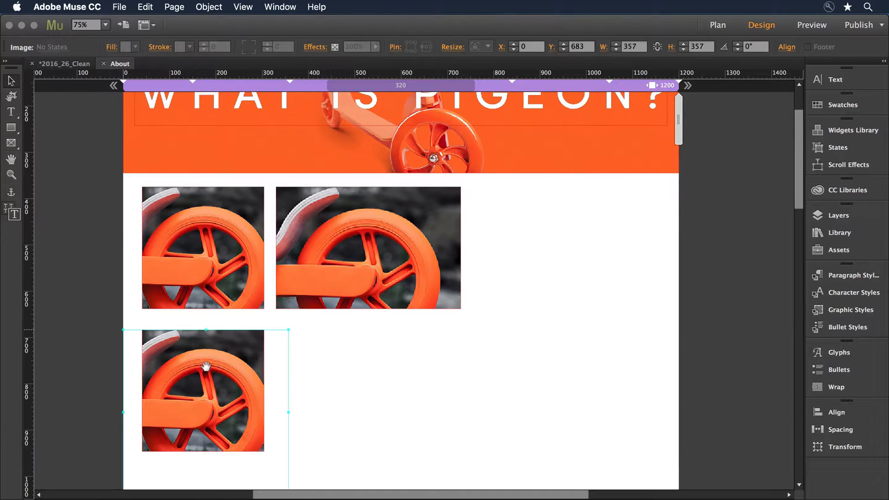
key("BackSpace")
left_click(332, 368)
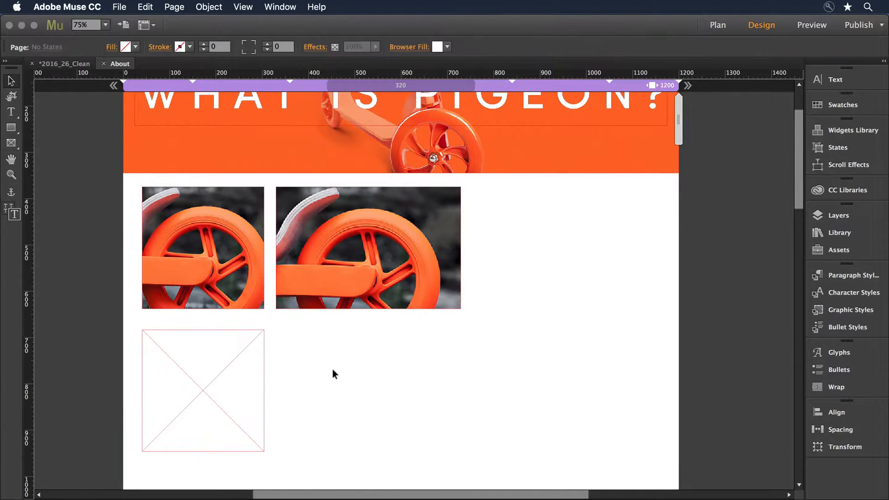
Step: Duplicate the empty image frame twice along the same row, with the last copy at X 657
left_click(231, 385)
left_click_drag(228, 384, 498, 388)
left_click(541, 390)
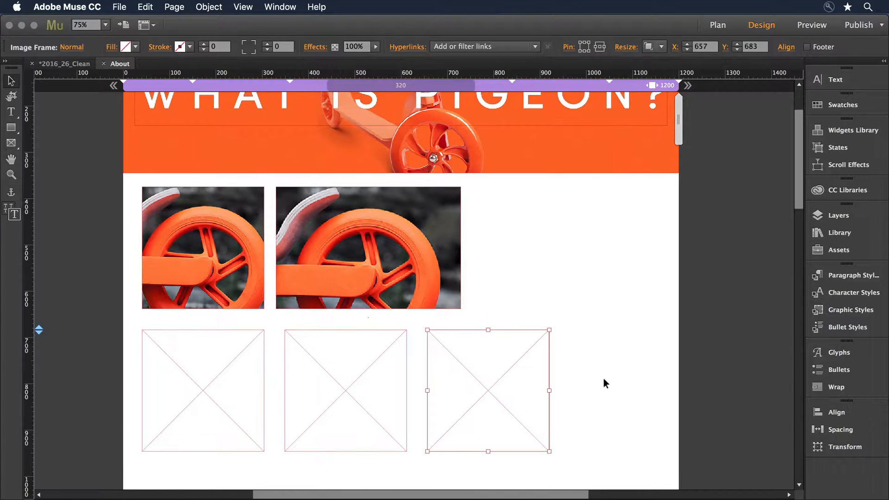
Step: Place cube-01.png, cube-02.png and cube-03.png from Pigeon_Assets into the three empty image frames, one per frame in that order
key("super+d")
left_click(419, 275)
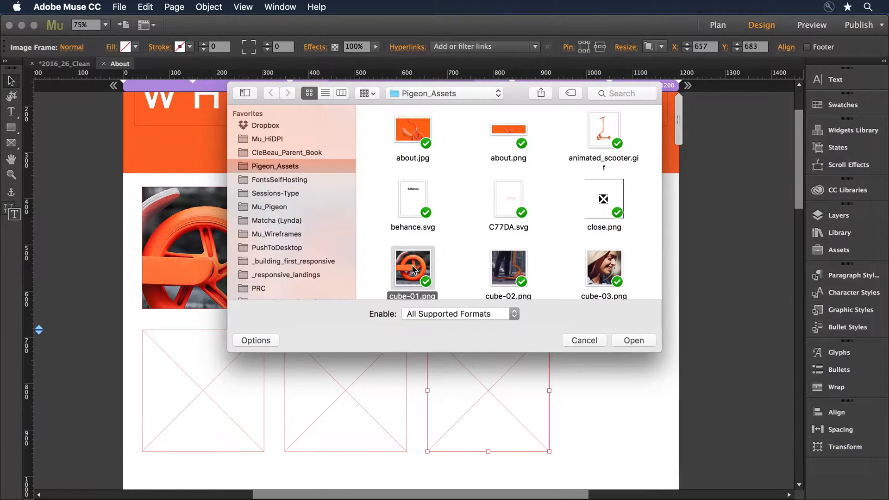
left_click(606, 278, "super")
left_click(504, 278, "super")
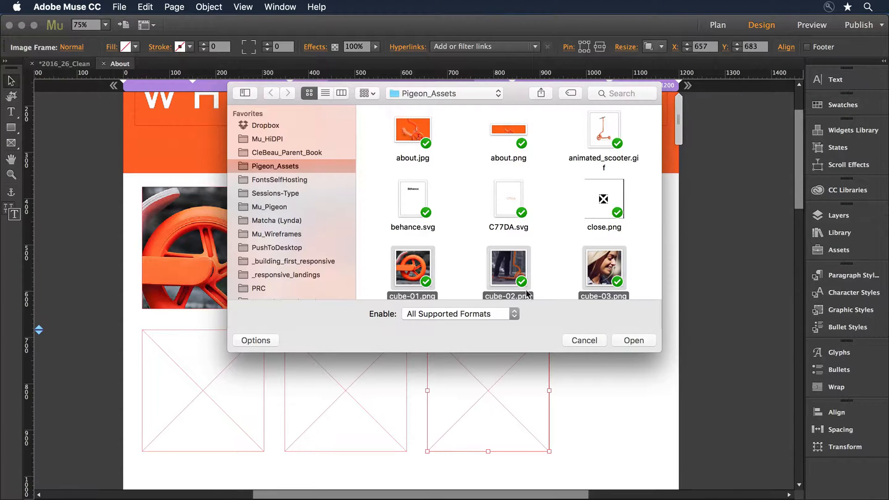
left_click(632, 340)
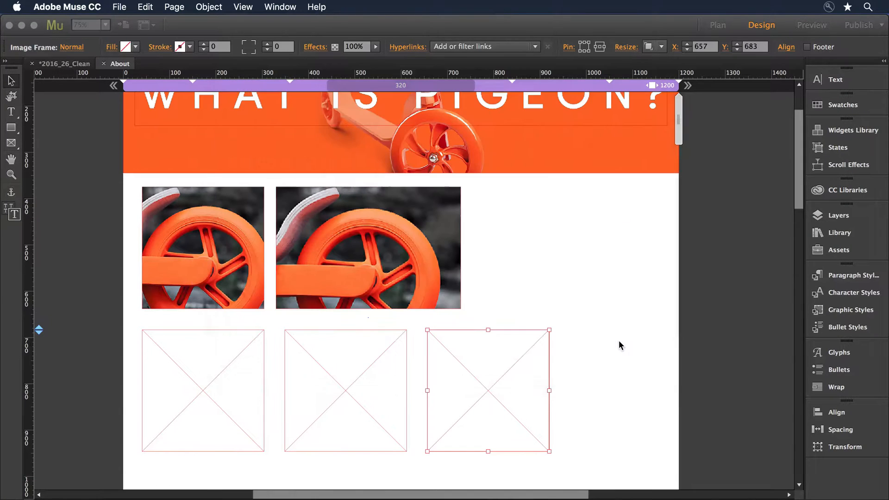
key("Right")
left_click(187, 340)
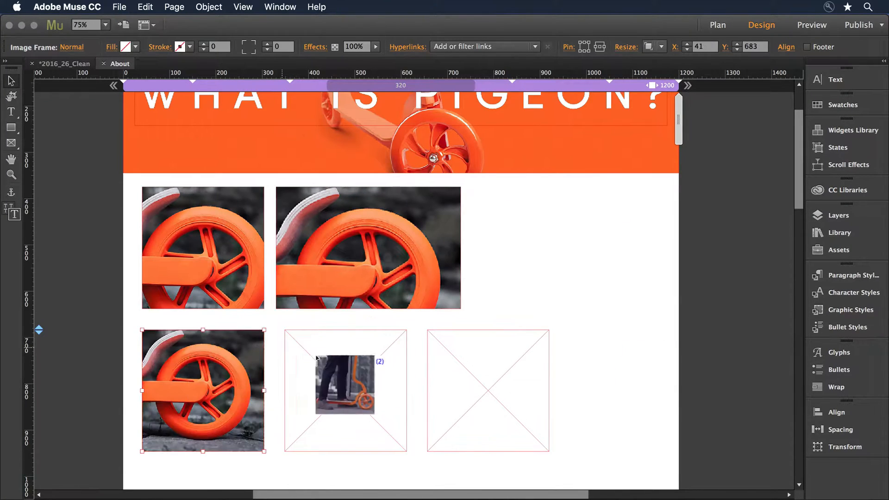
left_click(329, 357)
left_click(478, 356)
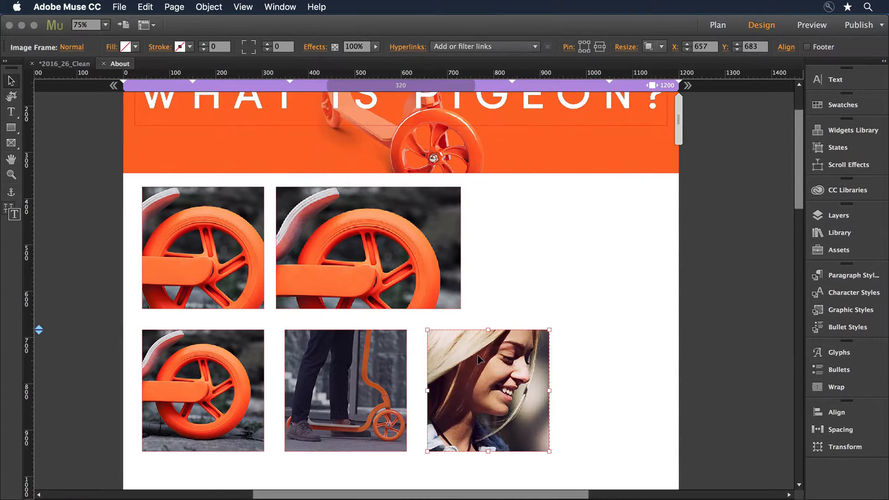
left_click(580, 345)
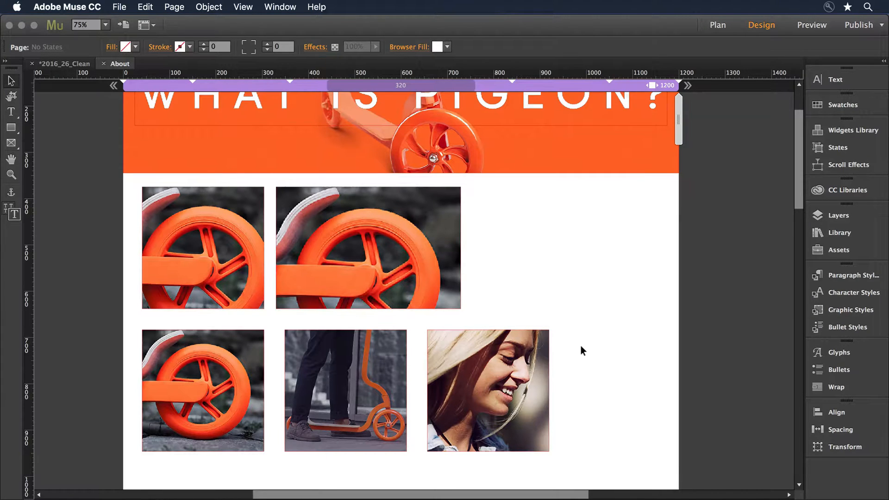
Step: Shift both image rows down together to about Y 850, and draw a square at X 65, Y 417 in the cleared space
left_click(165, 232)
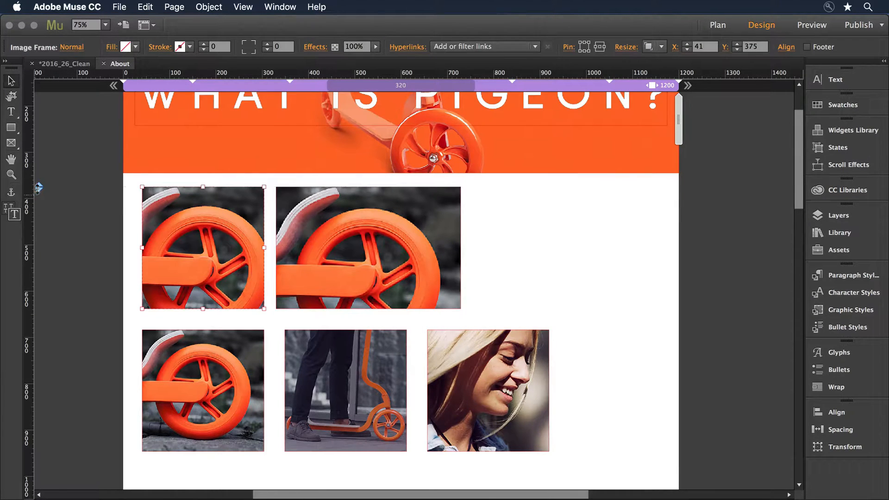
left_click_drag(38, 187, 38, 406)
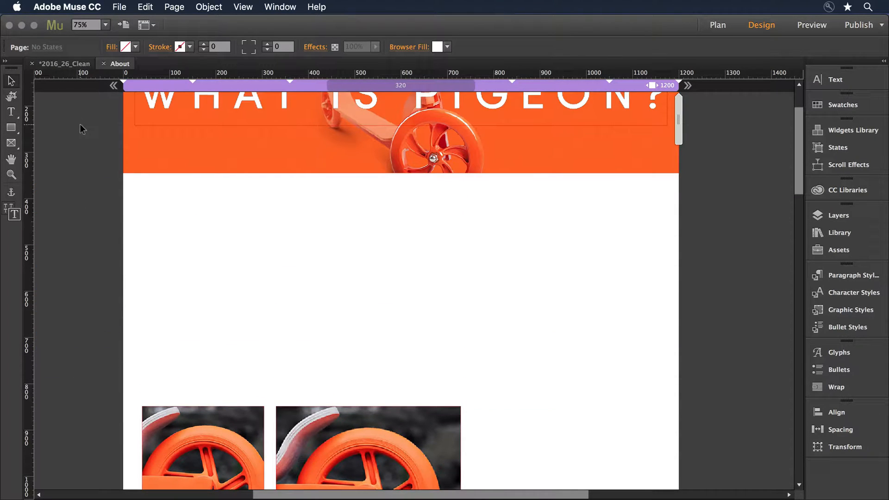
left_click(11, 127)
left_click_drag(153, 206, 256, 308)
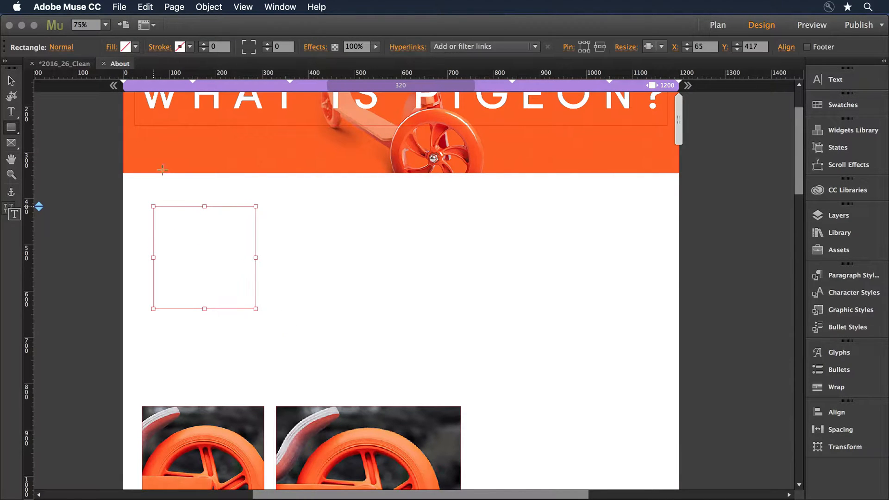
Step: Fill the square with the orange swatch #FF6D2C
left_click(125, 47)
left_click(312, 65)
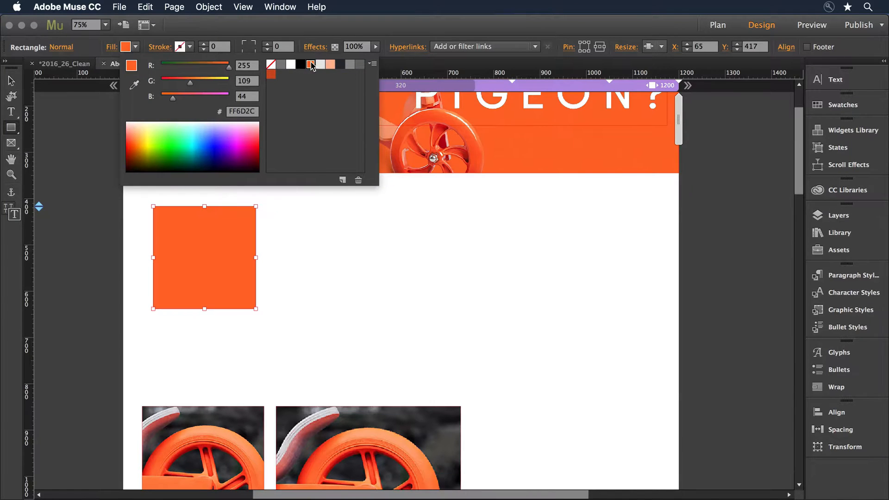
left_click(352, 27)
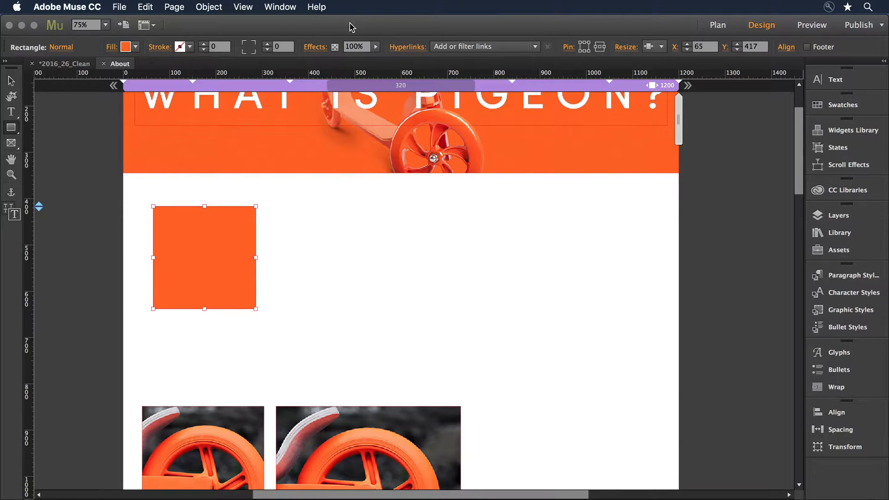
Step: Round all four corners of the orange square with a corner radius of 235
left_click(254, 45)
double_click(288, 47)
type("0")
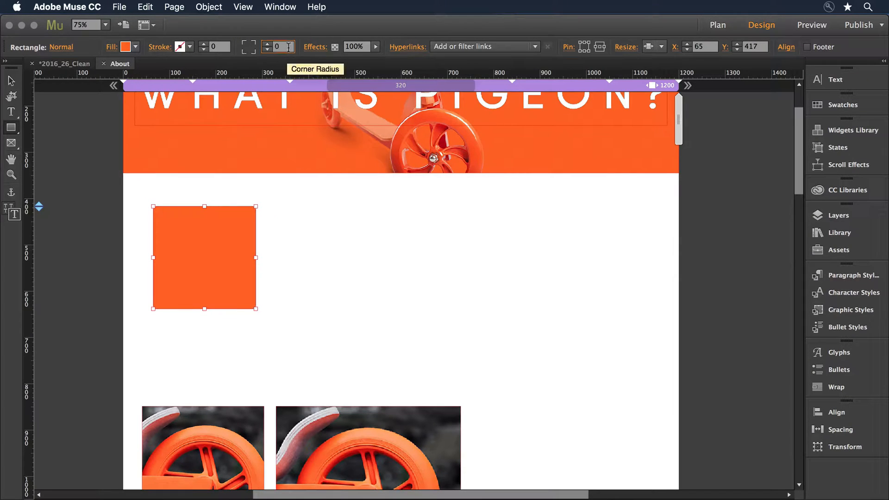
key("Return")
key("Up")
key("Up")
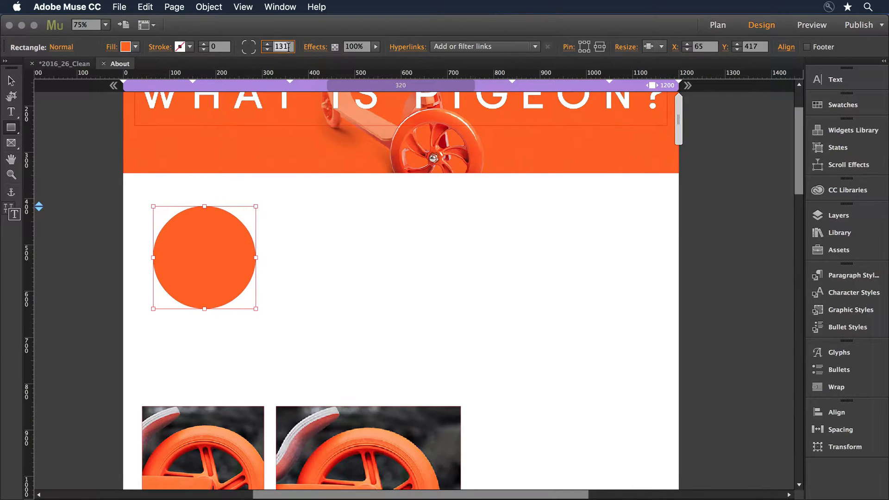
key("Up")
Step: Stretch the rounded shape horizontally into a wide pill and move it to X 304, Y 375
left_click(9, 81)
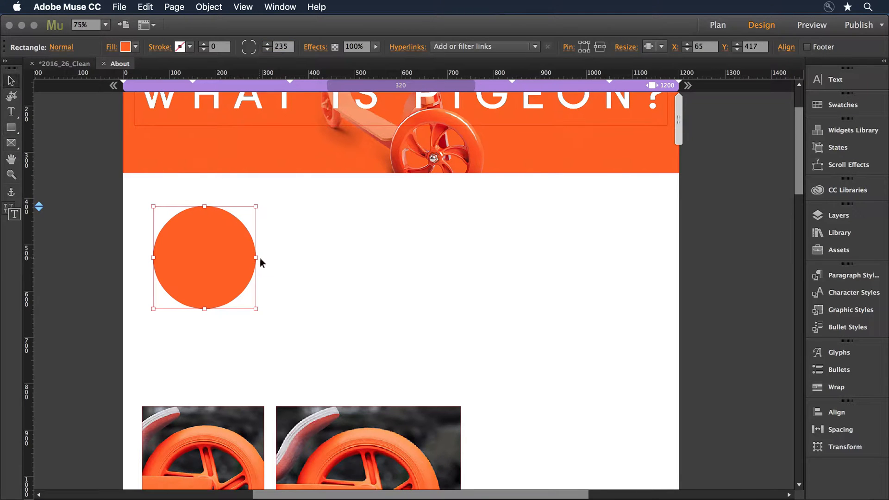
left_click_drag(256, 257, 536, 258)
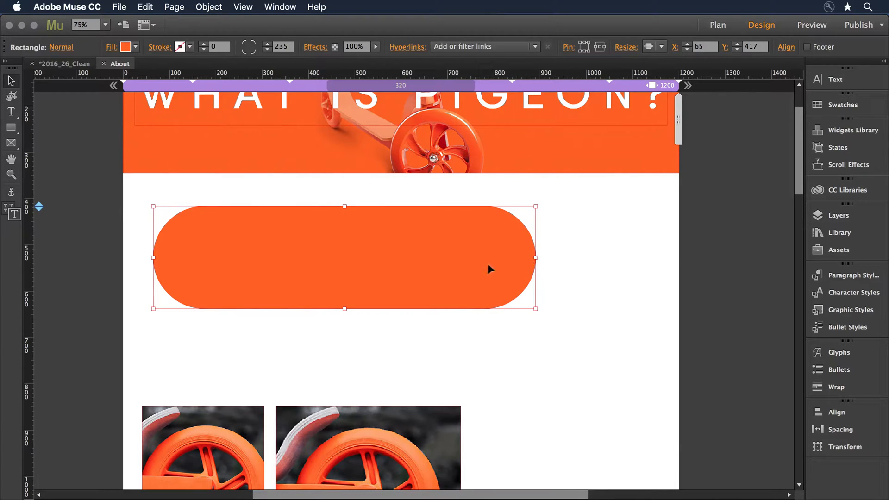
left_click_drag(427, 268, 537, 249)
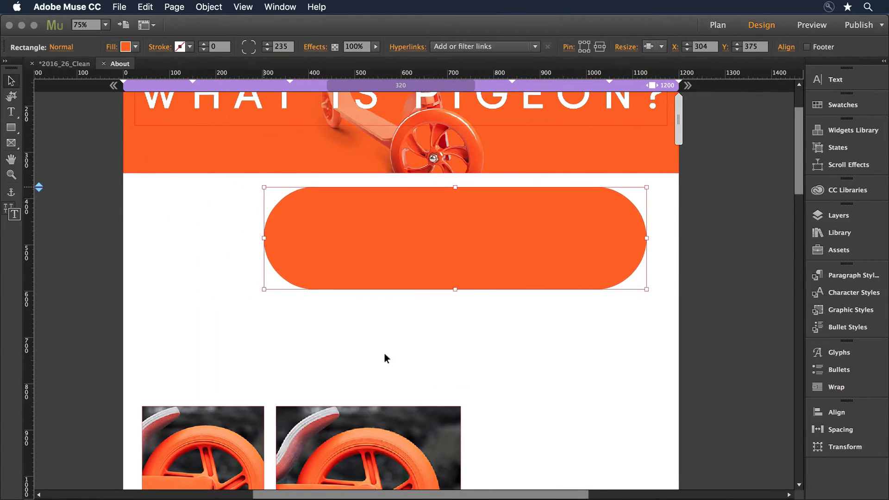
left_click(374, 364)
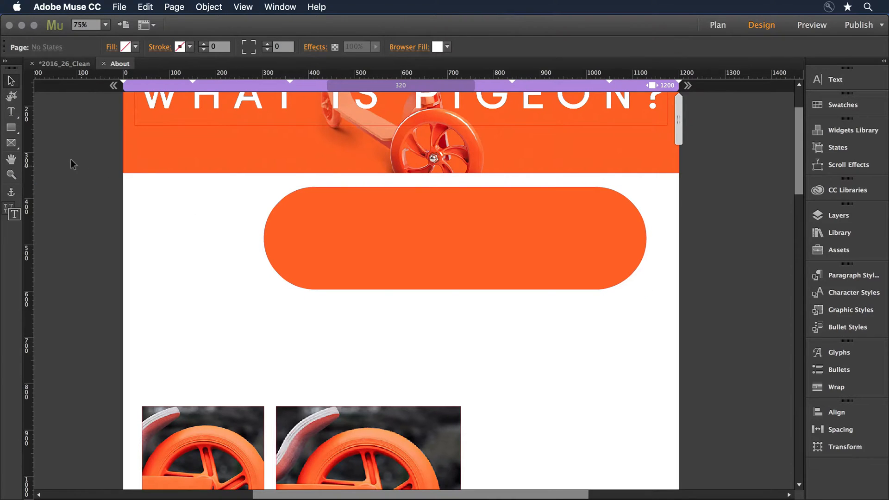
Step: Draw a wide ellipse at X 82, Y 634 below the orange pill and fill it with the Form_Highlight swatch
left_click(11, 131)
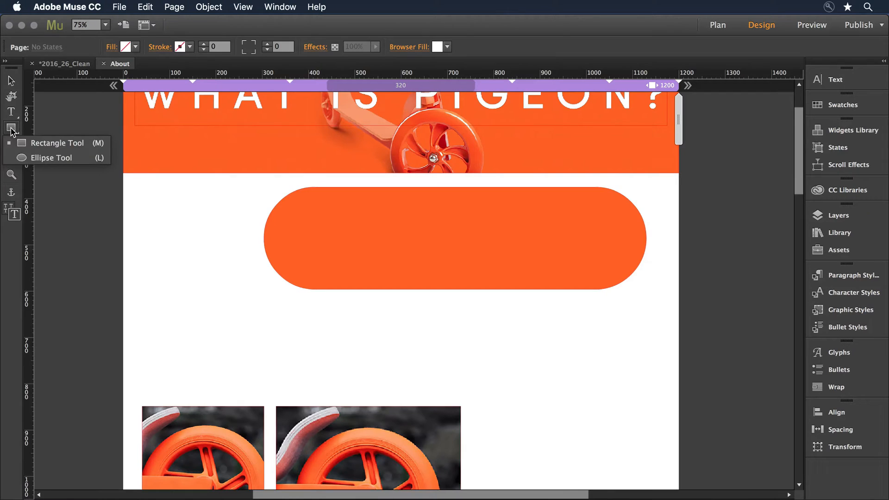
left_click(43, 157)
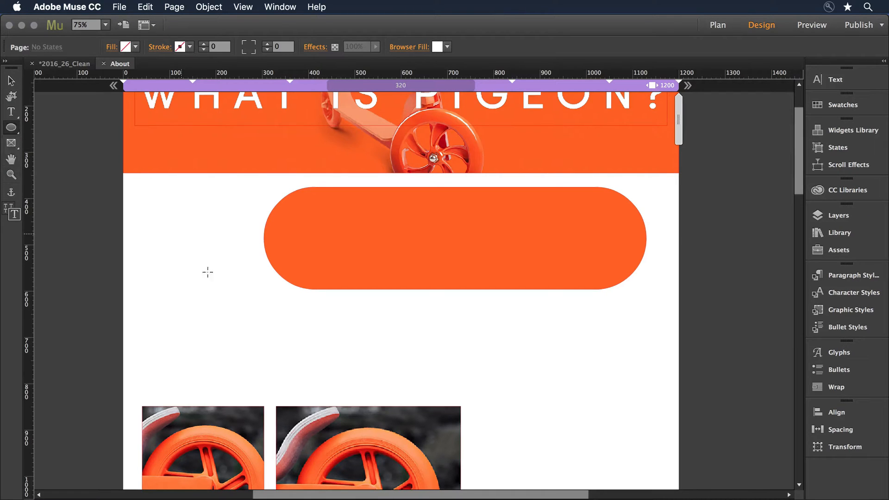
left_click_drag(161, 307, 369, 390)
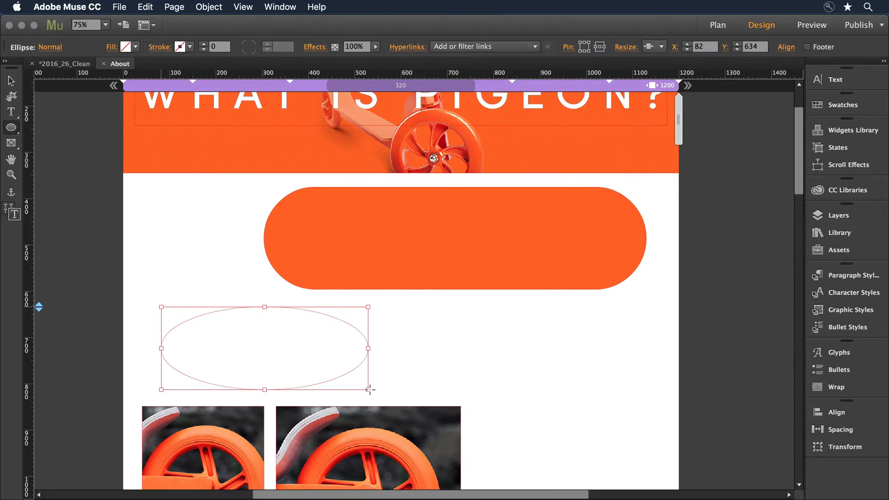
left_click(135, 46)
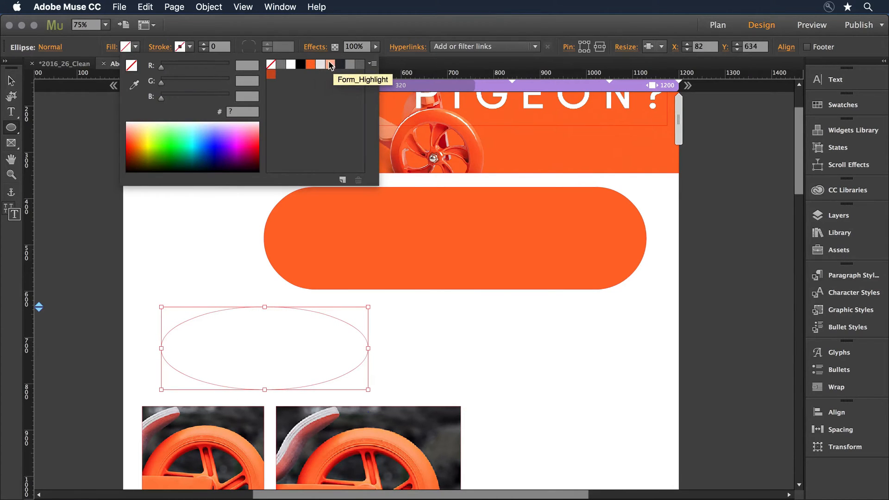
left_click(330, 63)
left_click(11, 84)
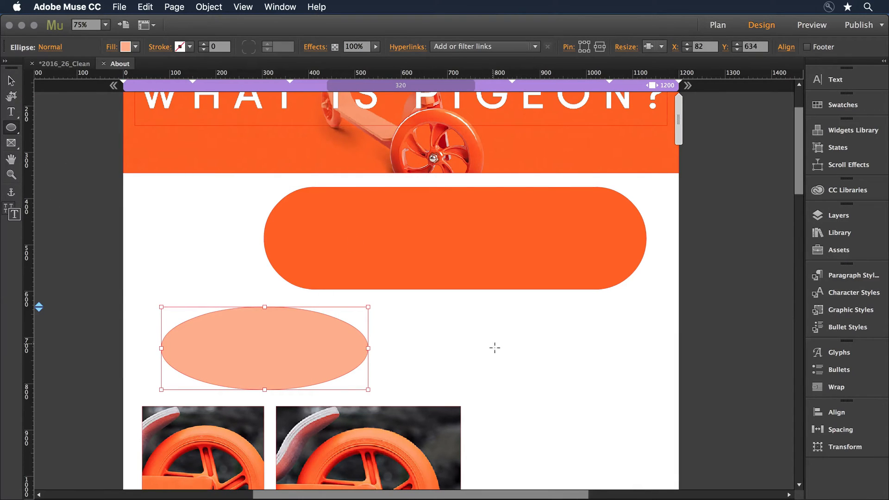
Step: Draw a perfect circle about 203 px across at X 643, Y 634 and fill it with the Form_Highlight swatch
left_click_drag(421, 307, 516, 380)
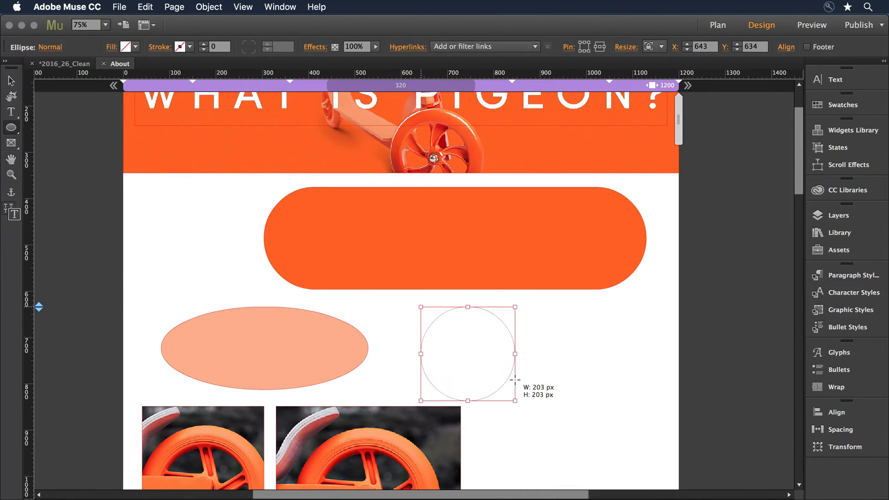
left_click(126, 46)
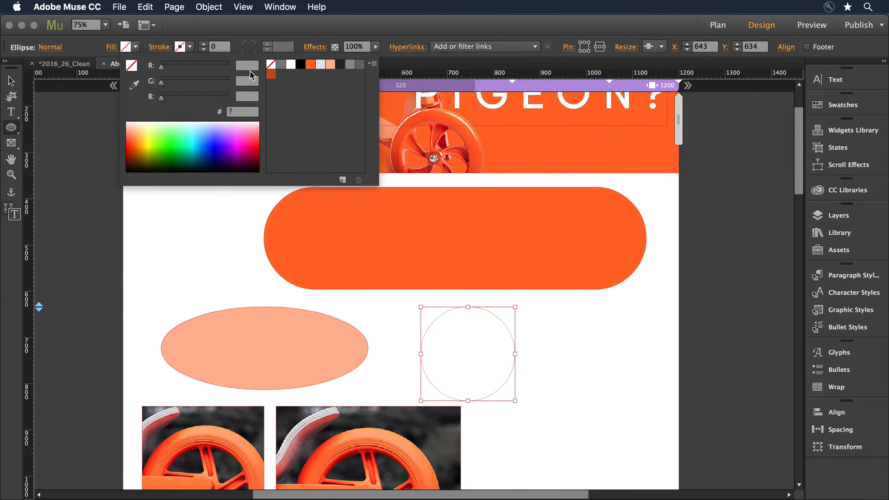
left_click(329, 65)
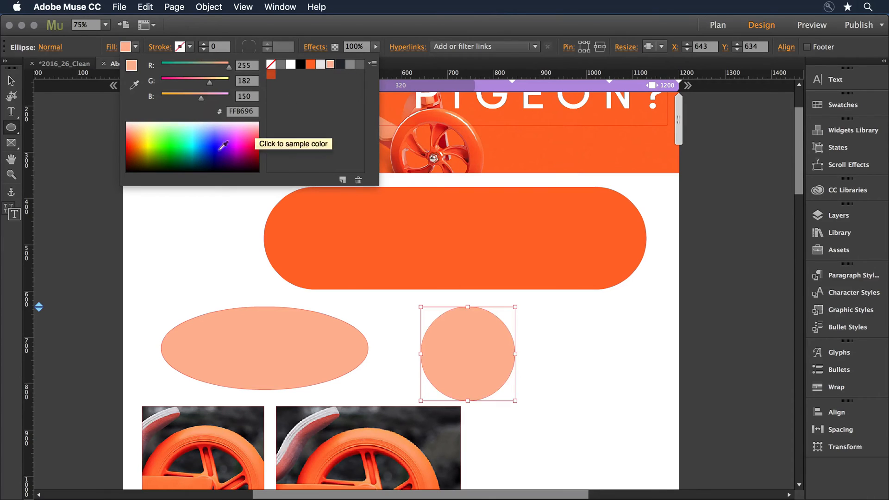
left_click(11, 80)
left_click(181, 243)
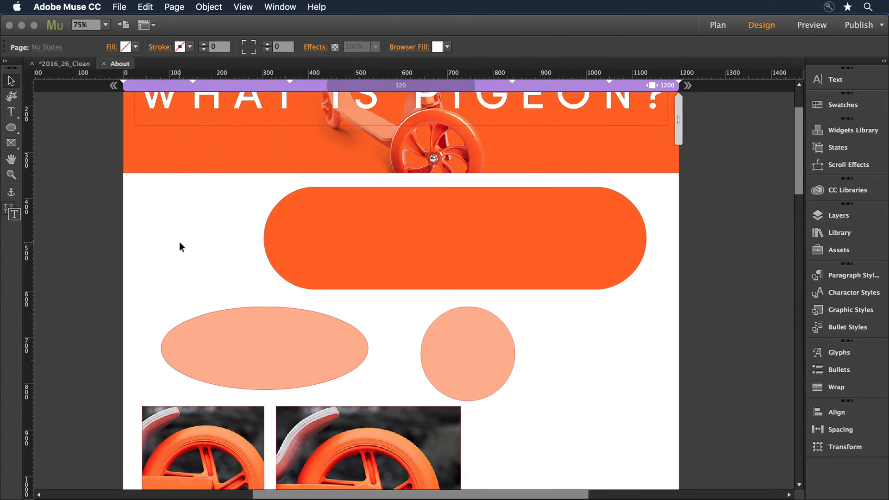